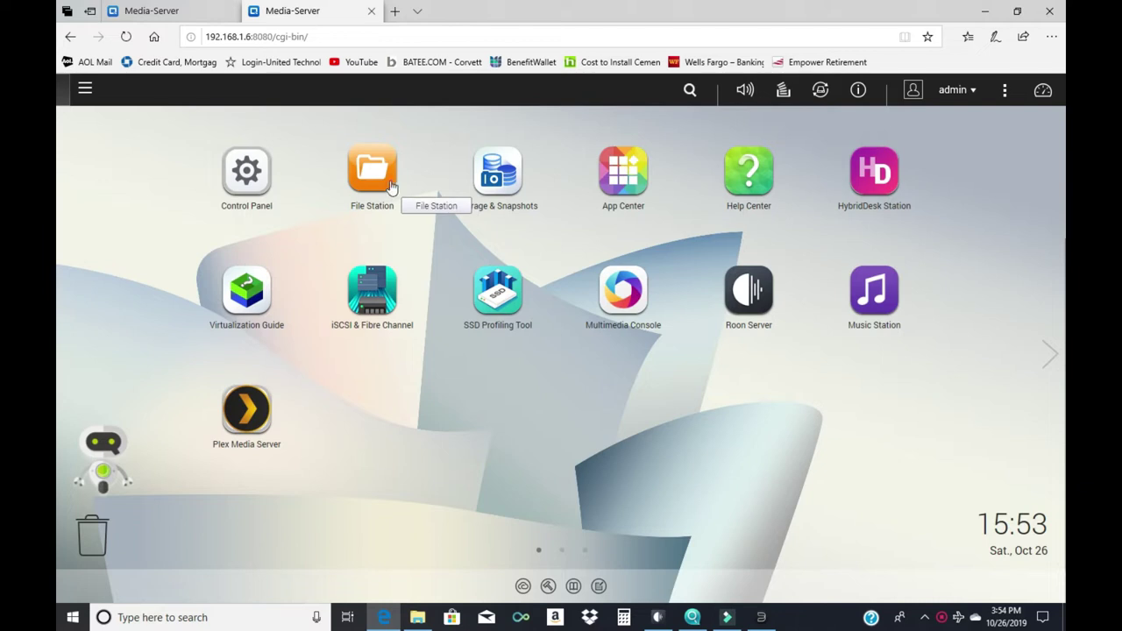
Open File Station and scroll through My Music Library's 287 artist folders
click(378, 178)
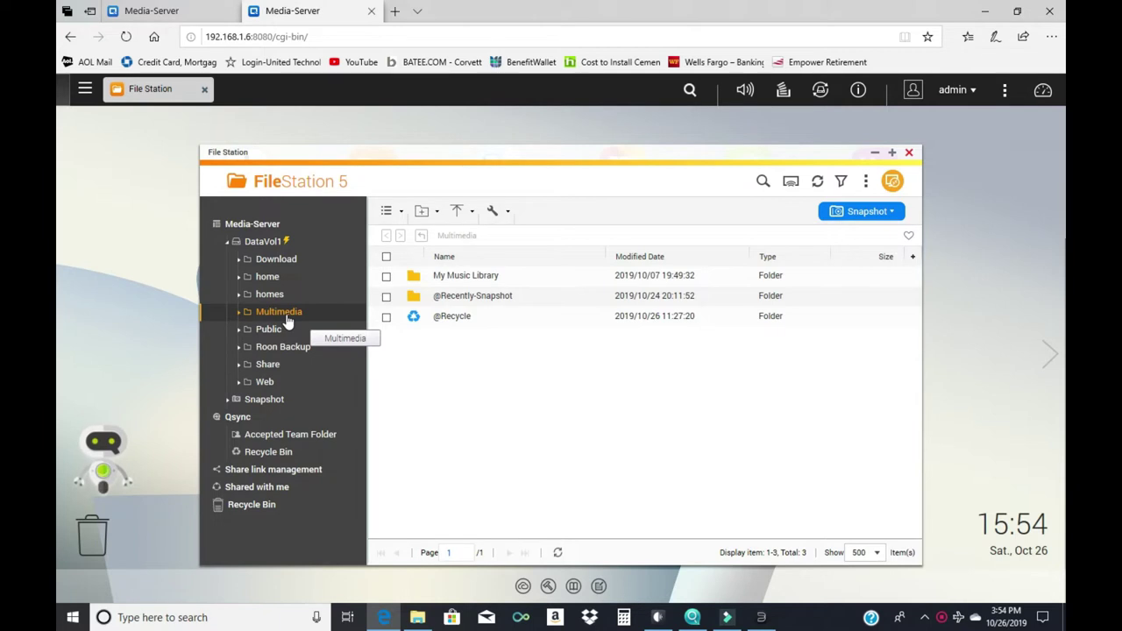
click(484, 277)
scroll(520, 399, down, 8)
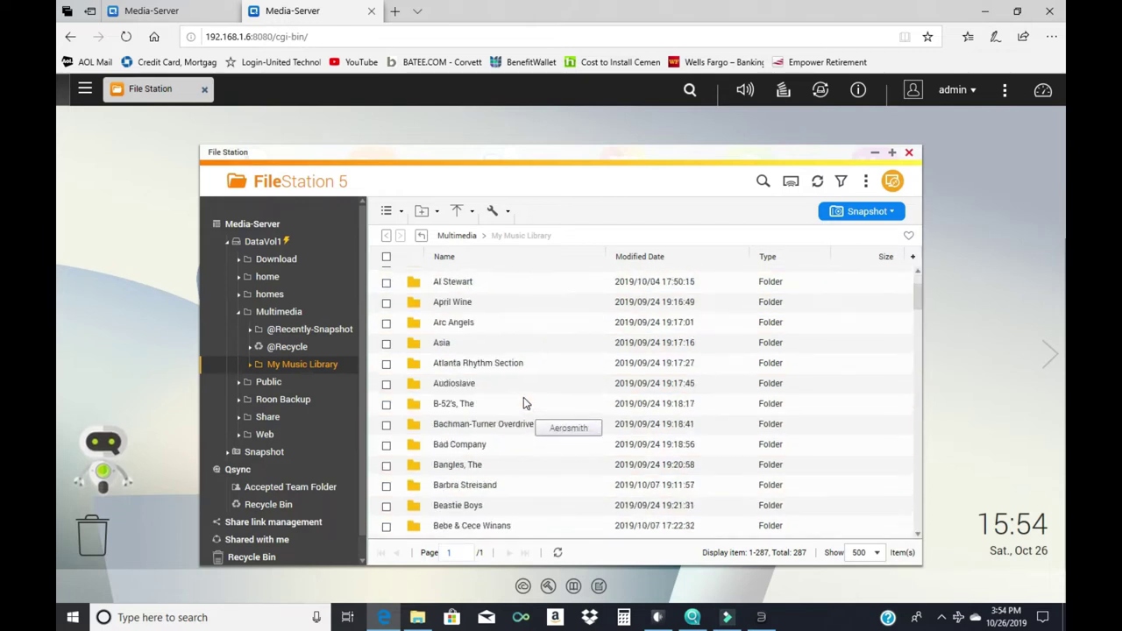
scroll(518, 395, down, 10)
scroll(508, 456, up, 20)
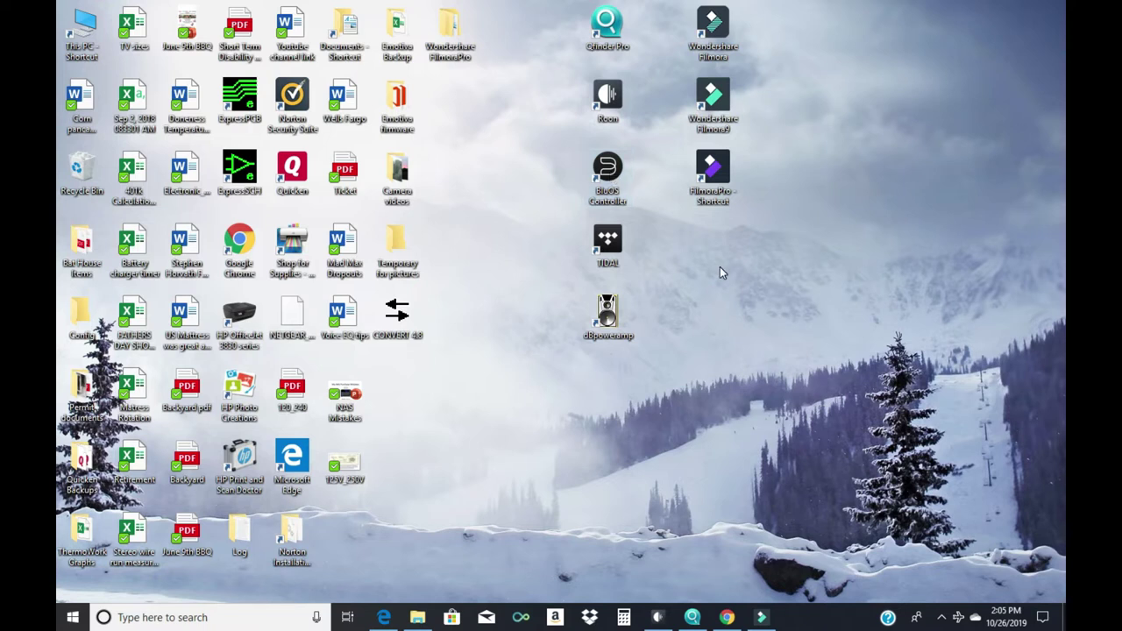
click(734, 619)
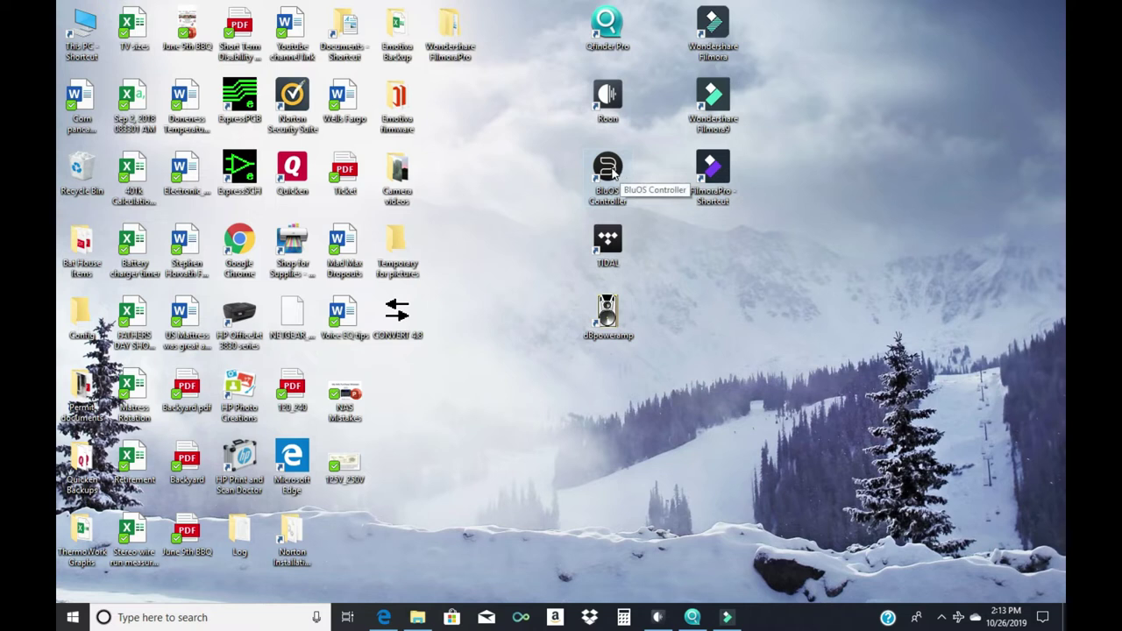
Launch BluOS Controller and go to Settings > Music library > Network shares
double_click(612, 171)
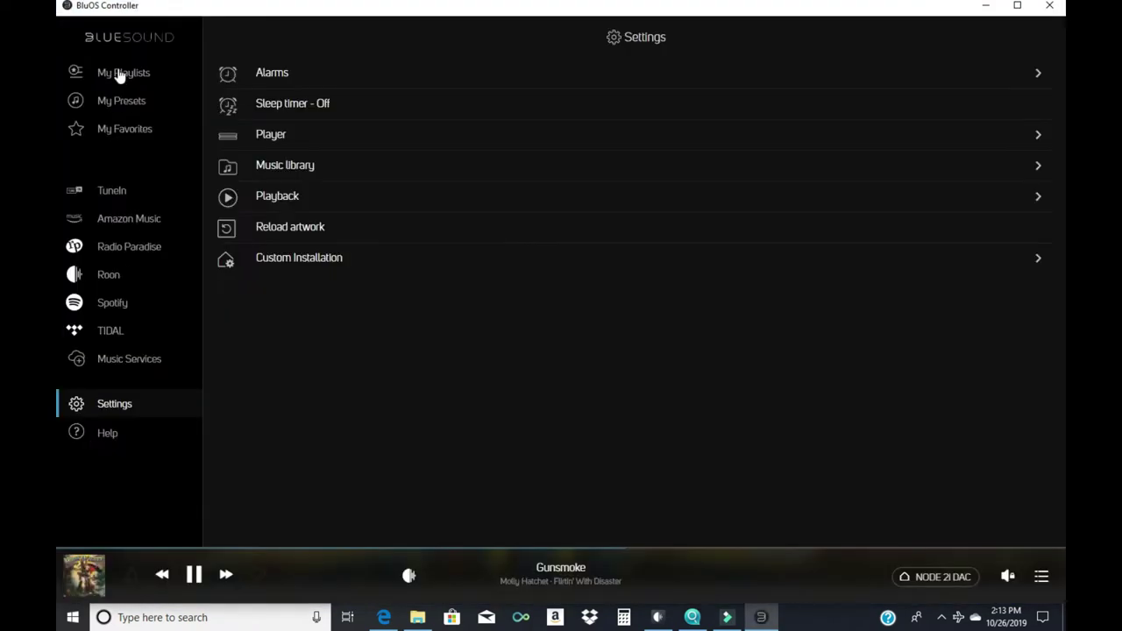
click(120, 408)
click(292, 168)
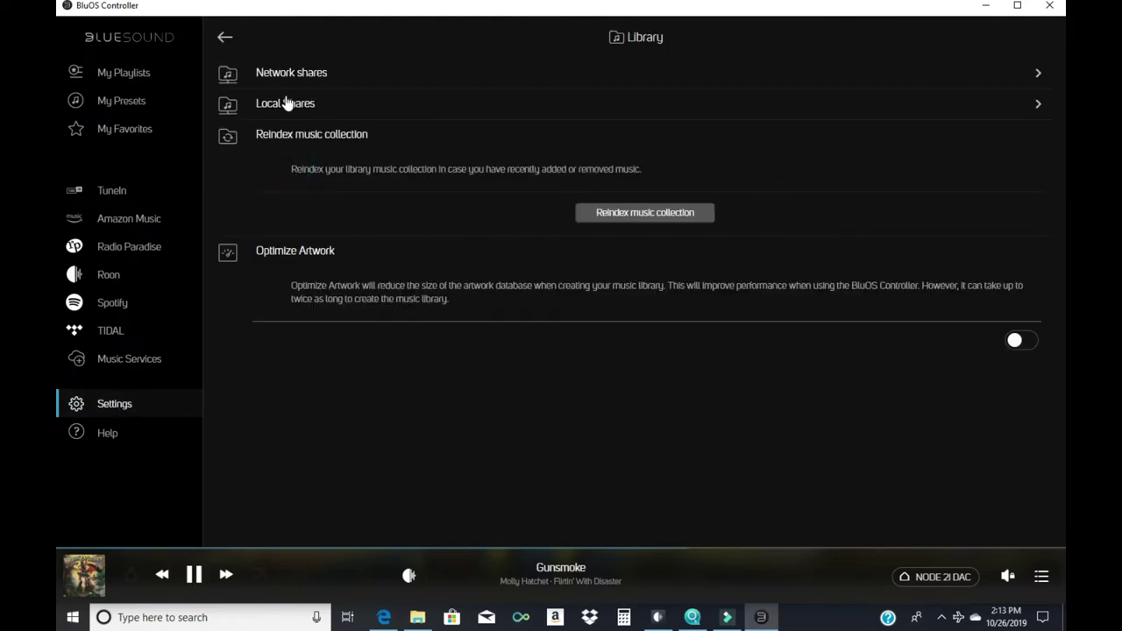
click(285, 73)
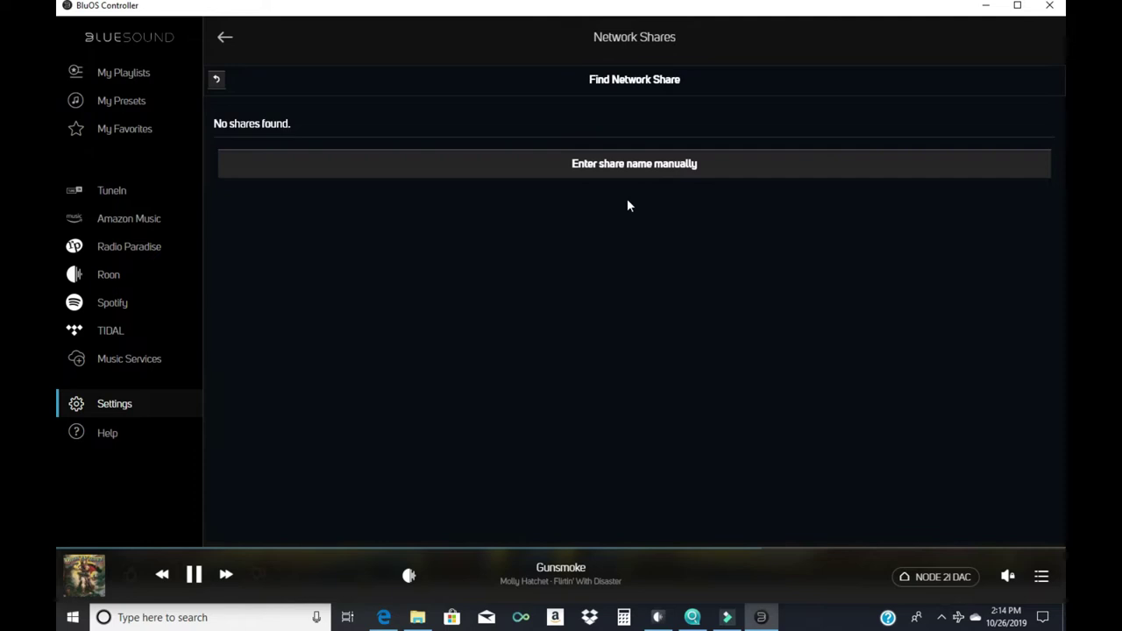
Manually add share \\Media-Server\Multimedia\My Music Library using the NAS user name and password
click(637, 170)
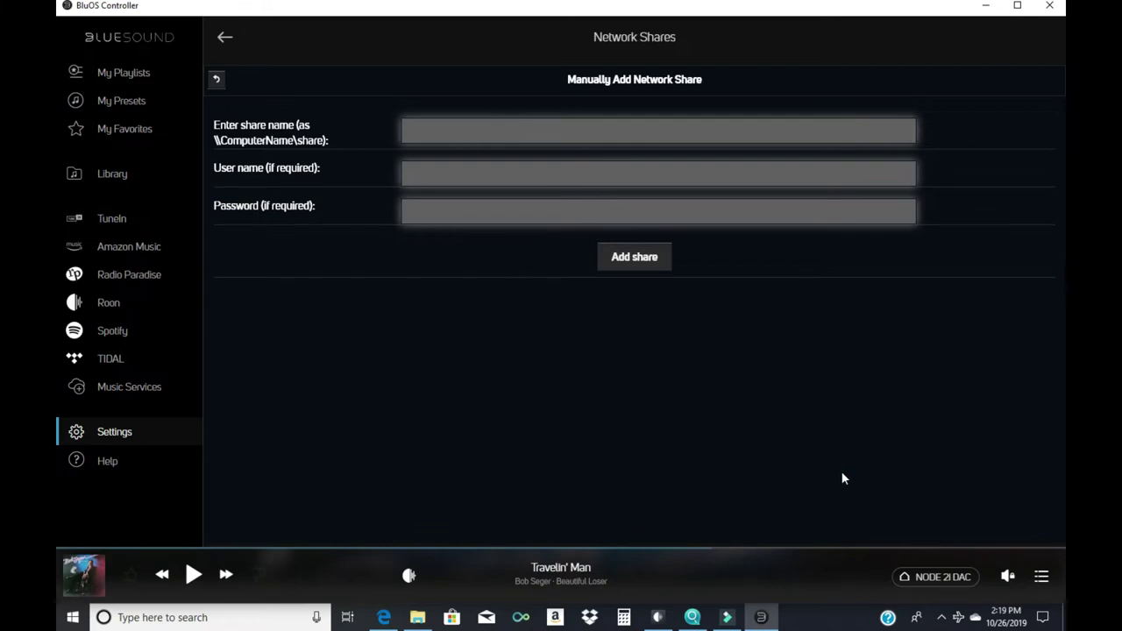
text(\\Media-Server\Multimedia\My Music Library)
click(442, 175)
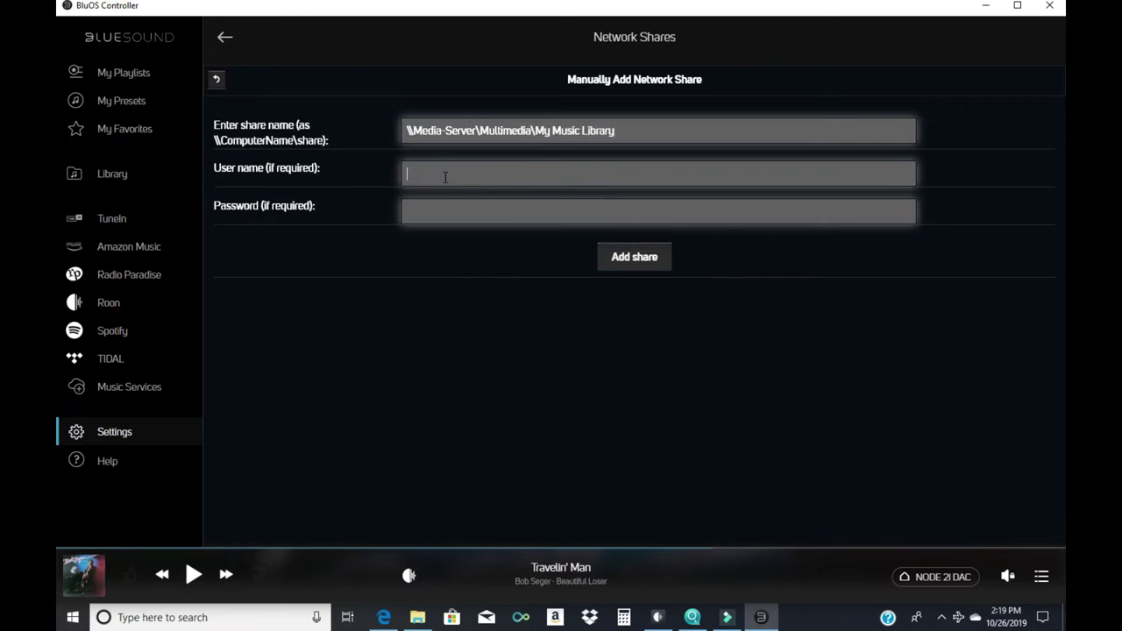
text(admin)
key(Tab)
text(password)
click(654, 263)
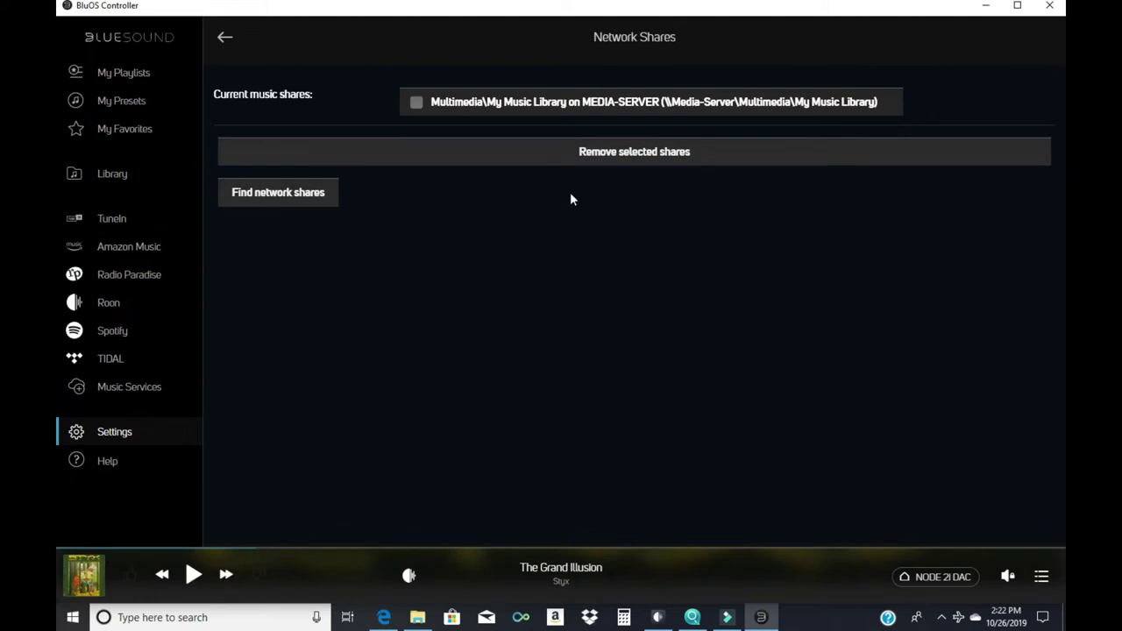
Add \\Media-Server\Share as a second share with the same NAS login
click(302, 200)
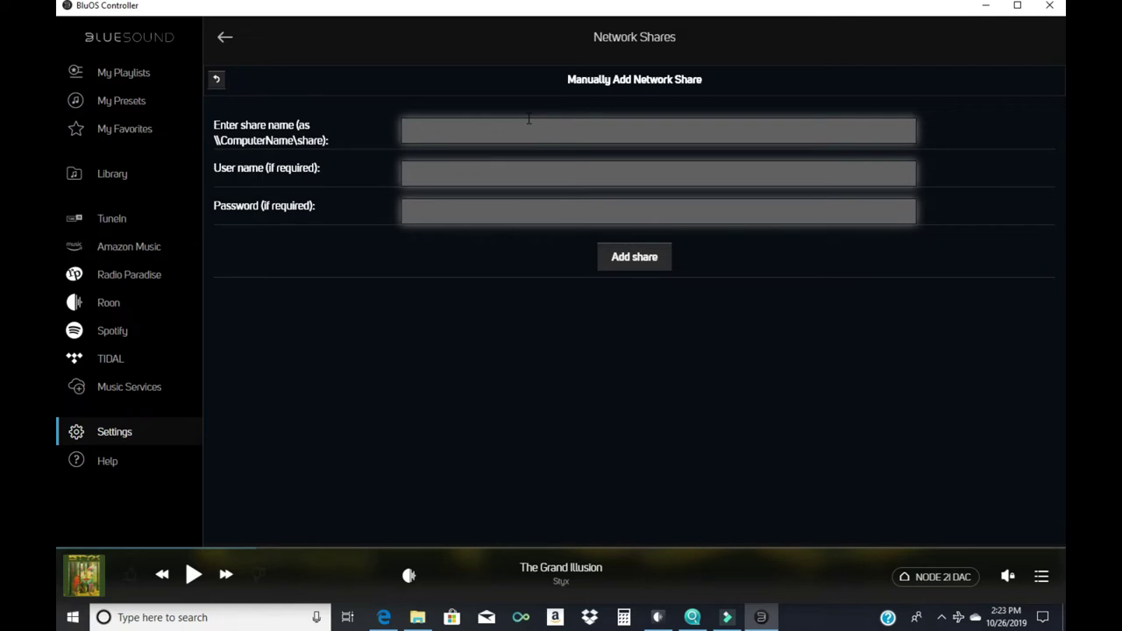
click(528, 129)
text(\\Media-Server\Share)
click(494, 173)
text(admin)
click(533, 210)
text(•••••••••••••)
click(638, 259)
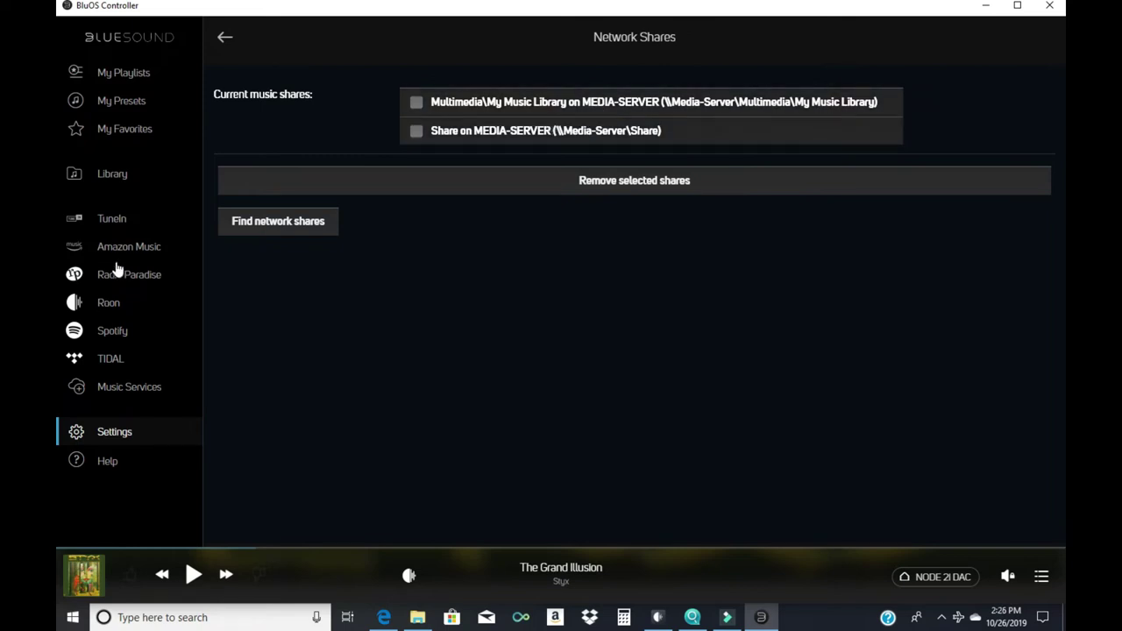
Check Library > Folders for both Media-Server shares, then show The Grand Illusion's now-playing view
click(114, 174)
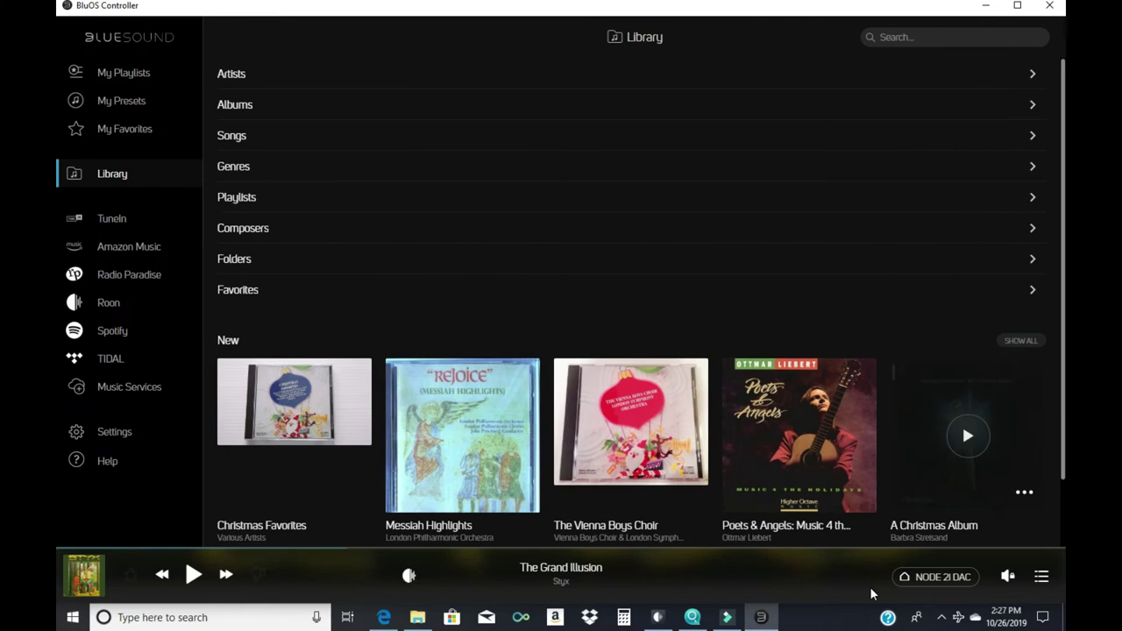
click(242, 261)
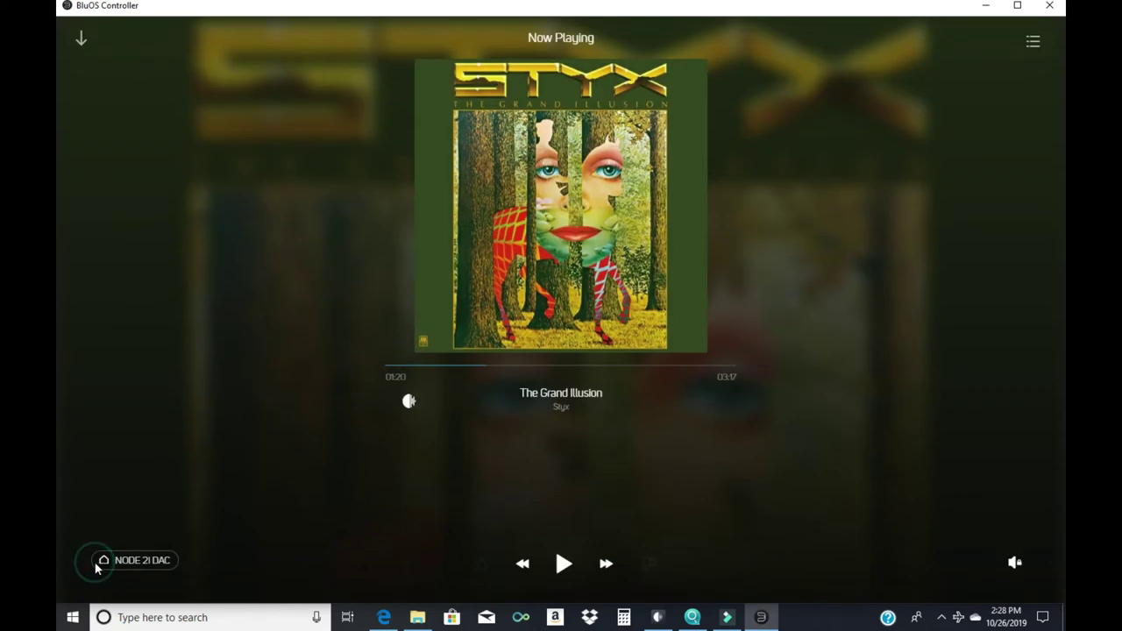
click(99, 570)
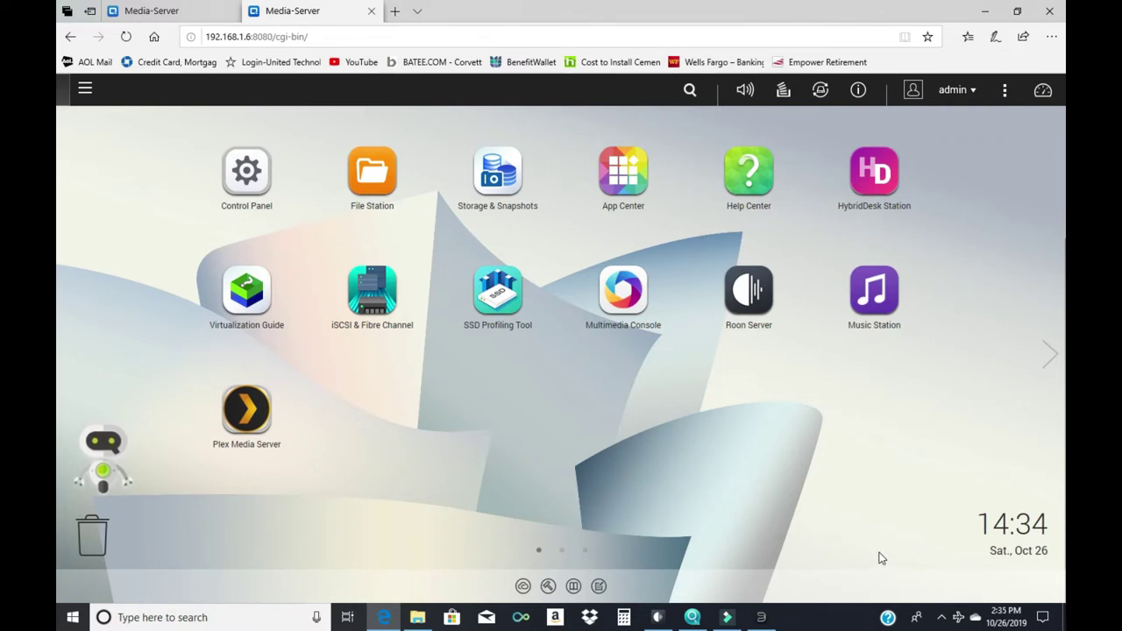
click(242, 176)
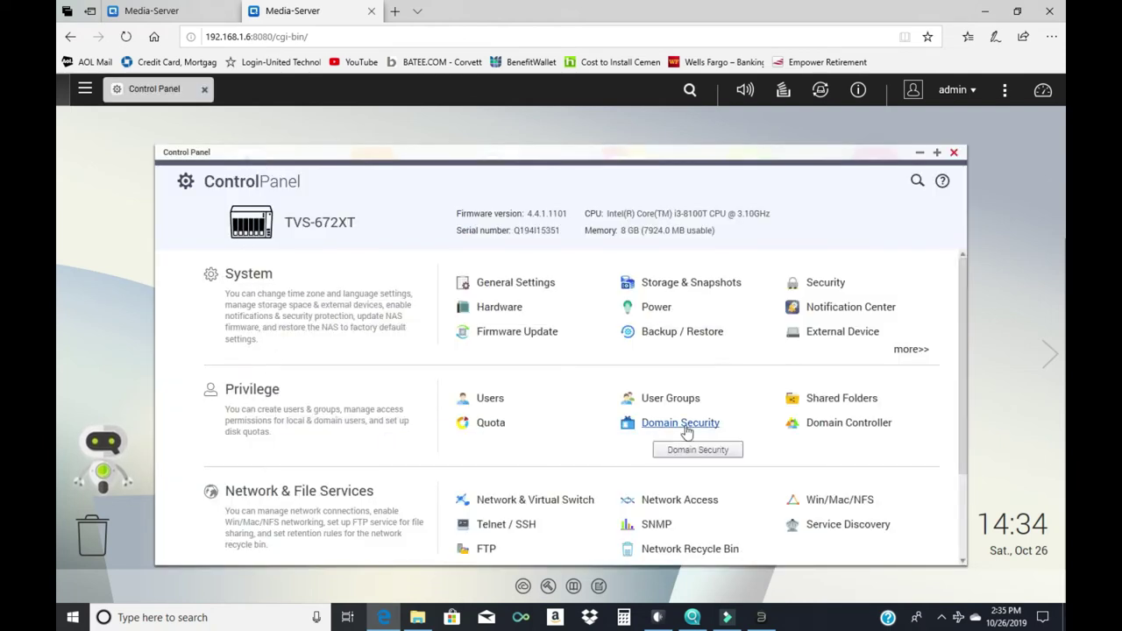
click(824, 401)
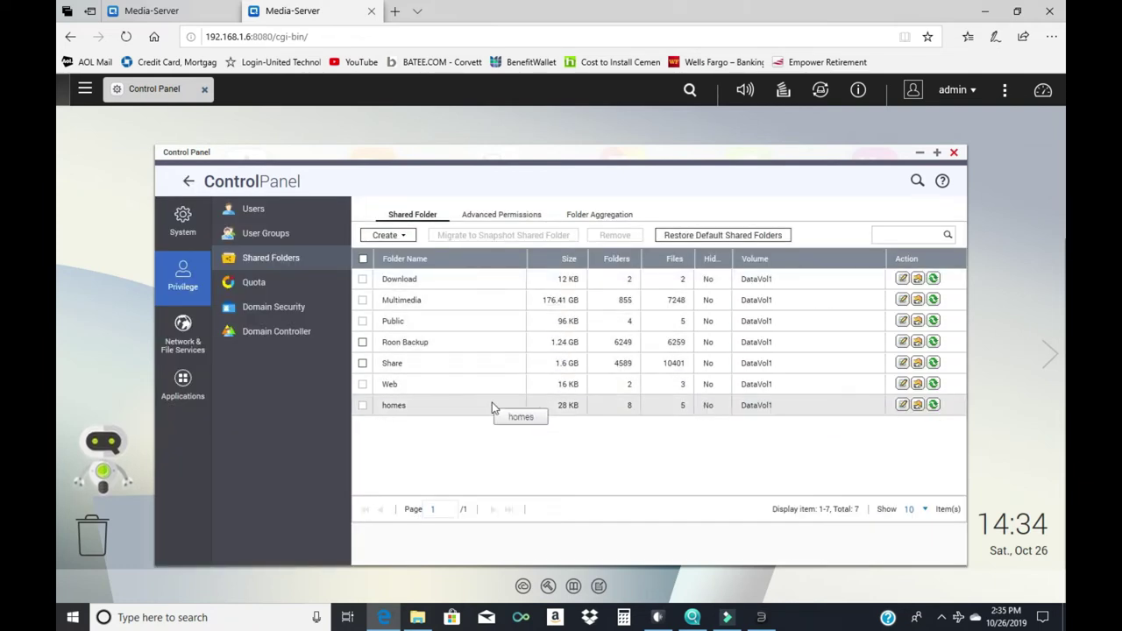
click(918, 405)
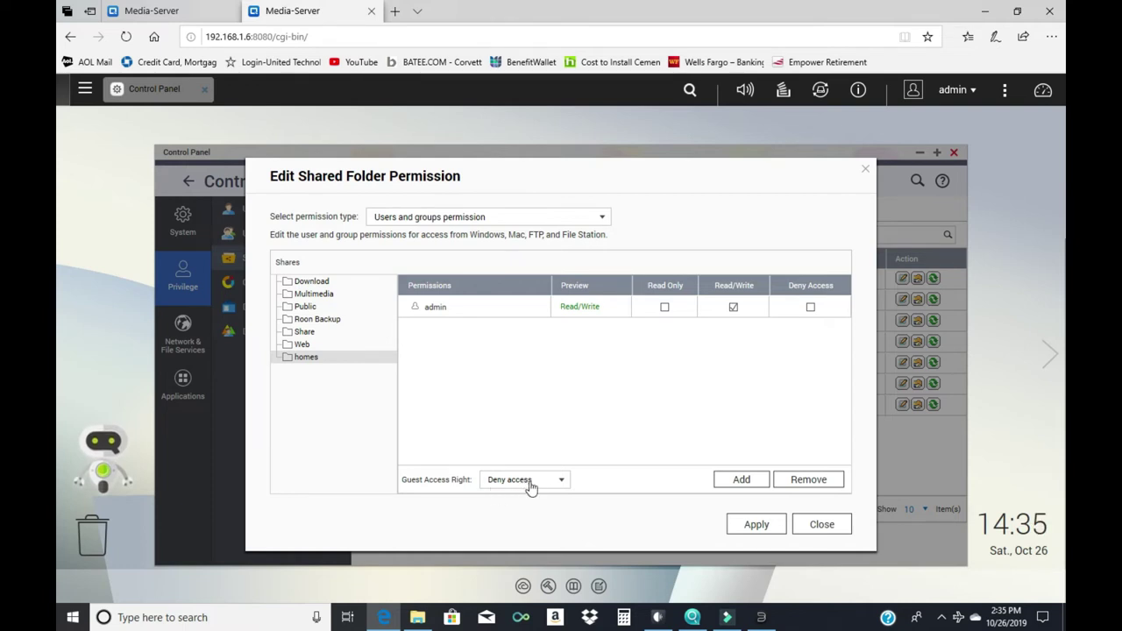
key(Escape)
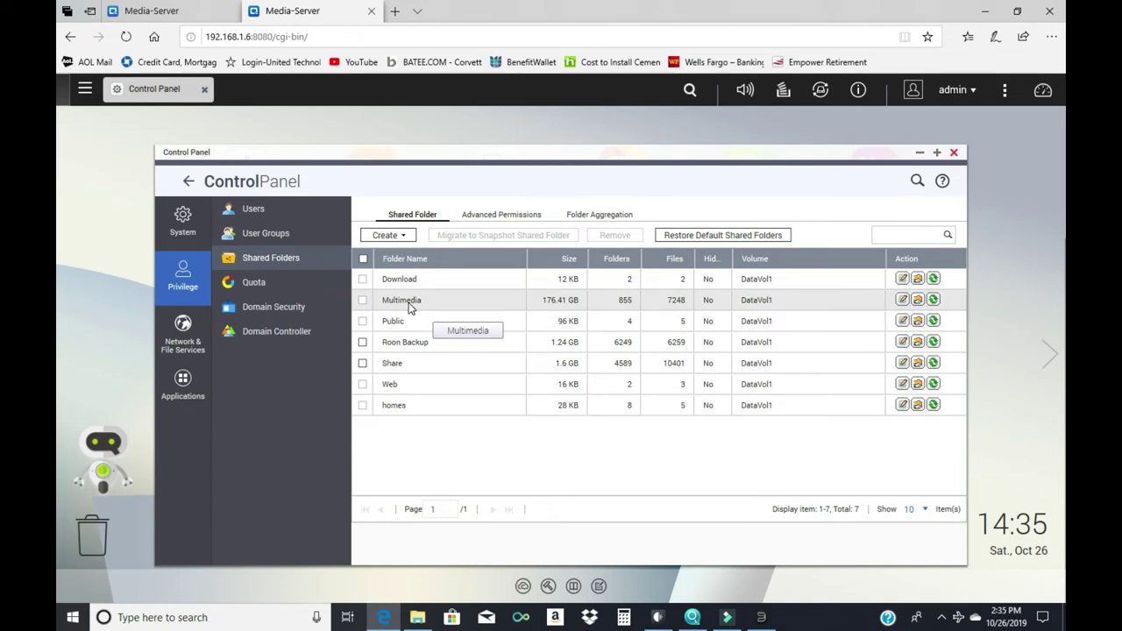
click(918, 300)
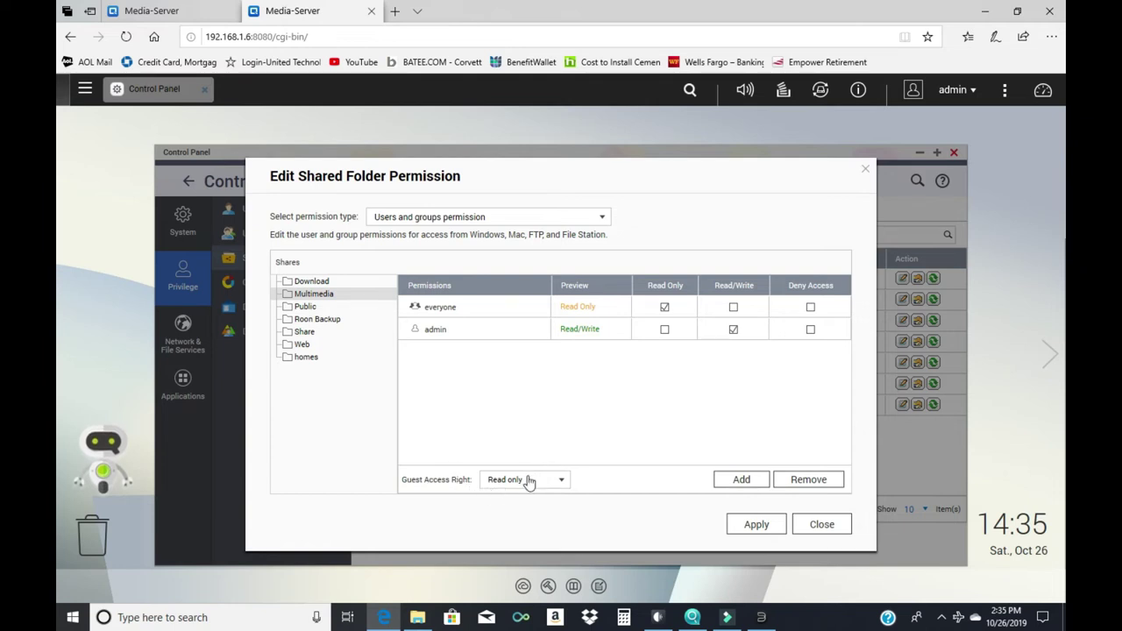
click(813, 526)
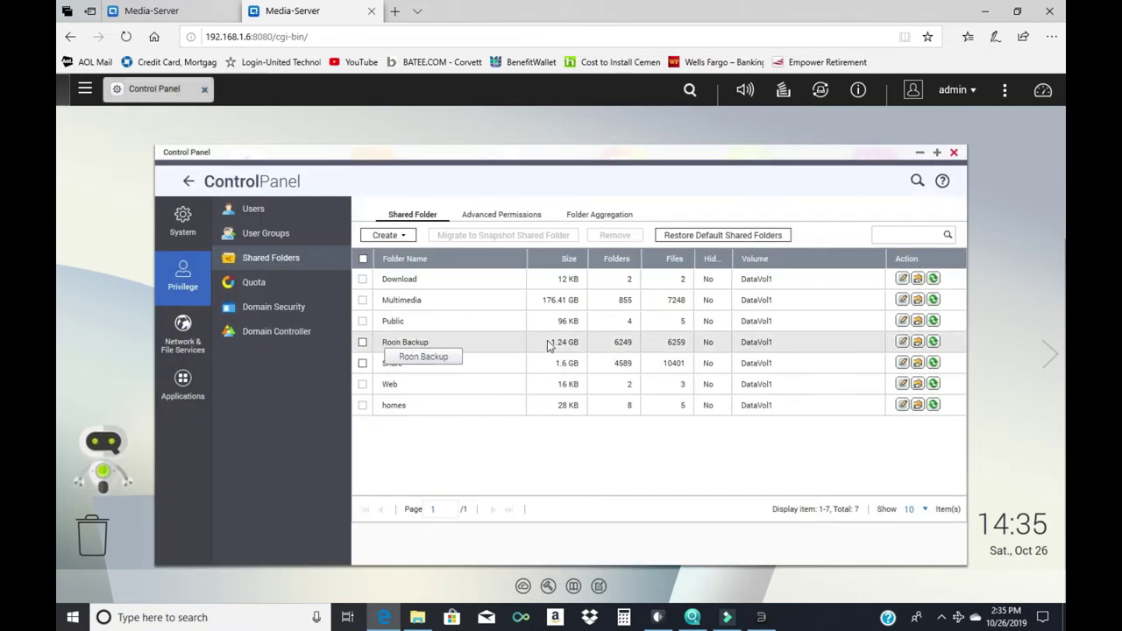
click(917, 342)
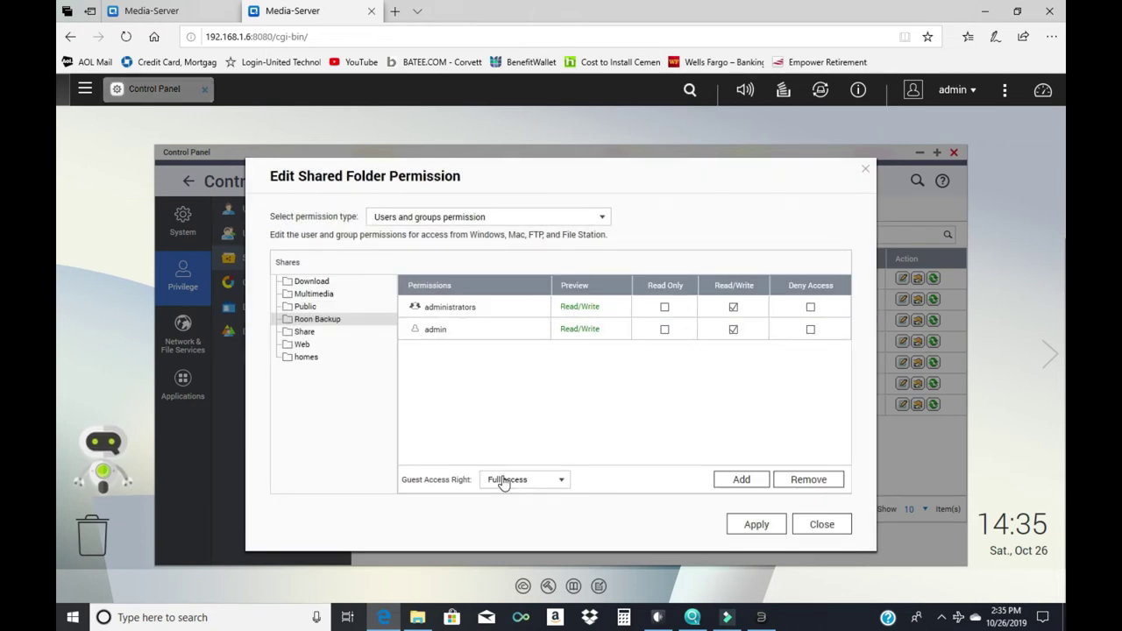
click(824, 525)
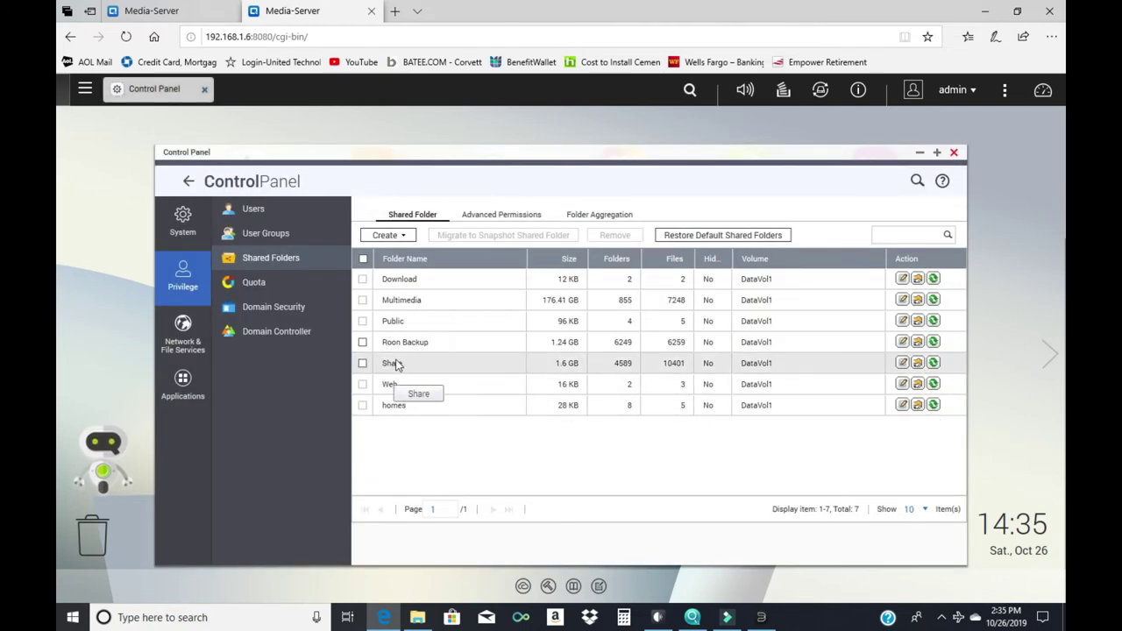
click(917, 364)
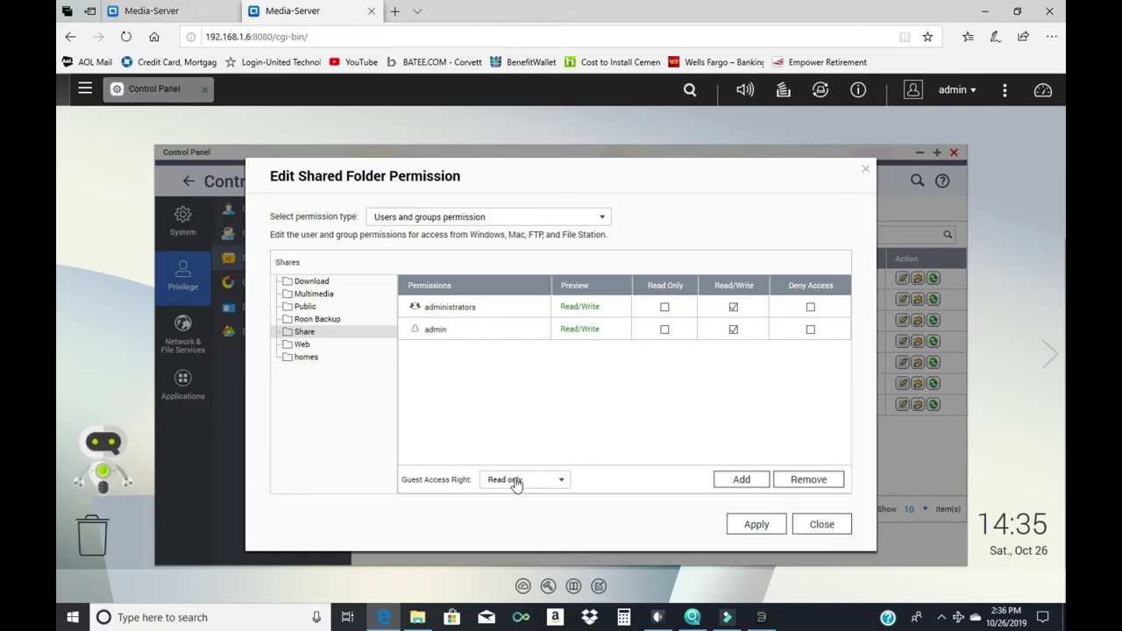
key(Escape)
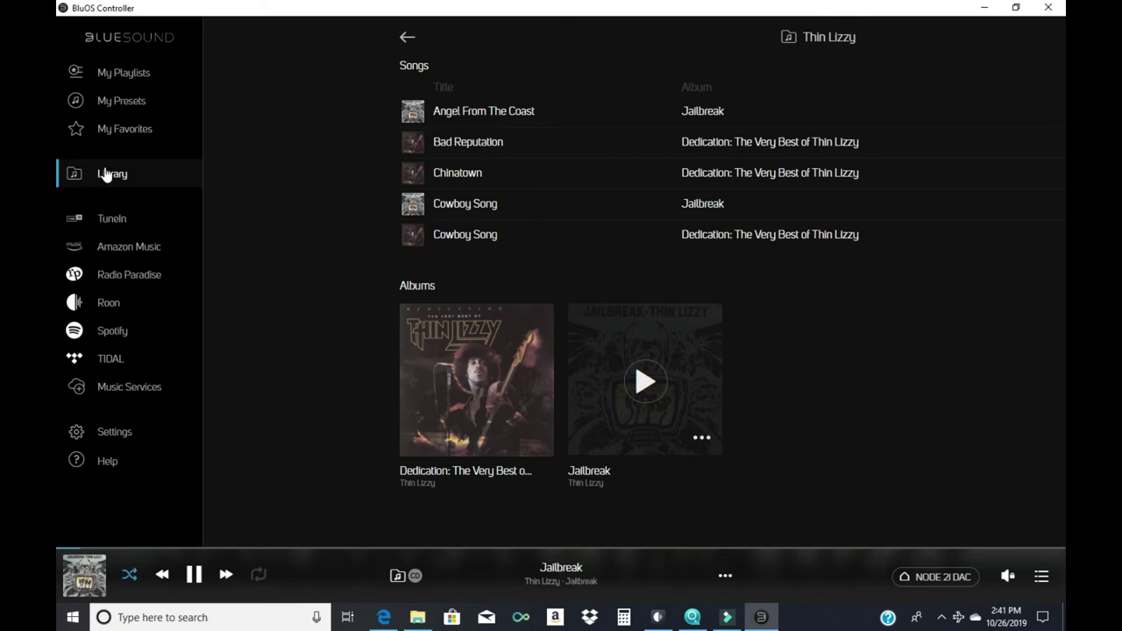
Switch from the Thin Lizzy library to the Roon source, checking Jailbreak and Black Train in Now Playing
click(85, 579)
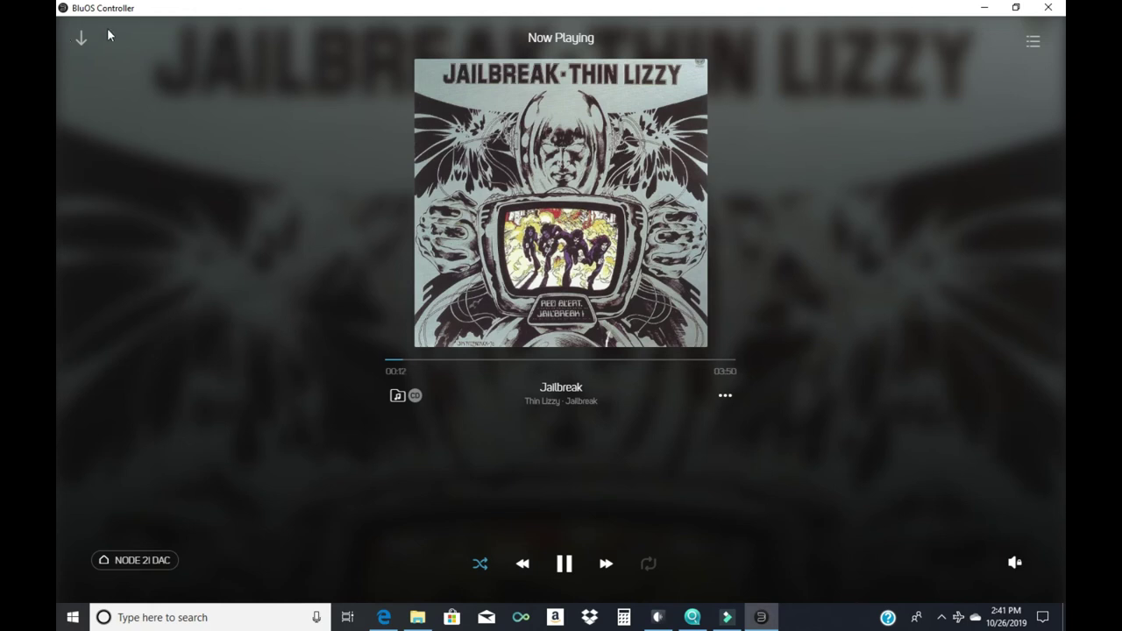
click(82, 39)
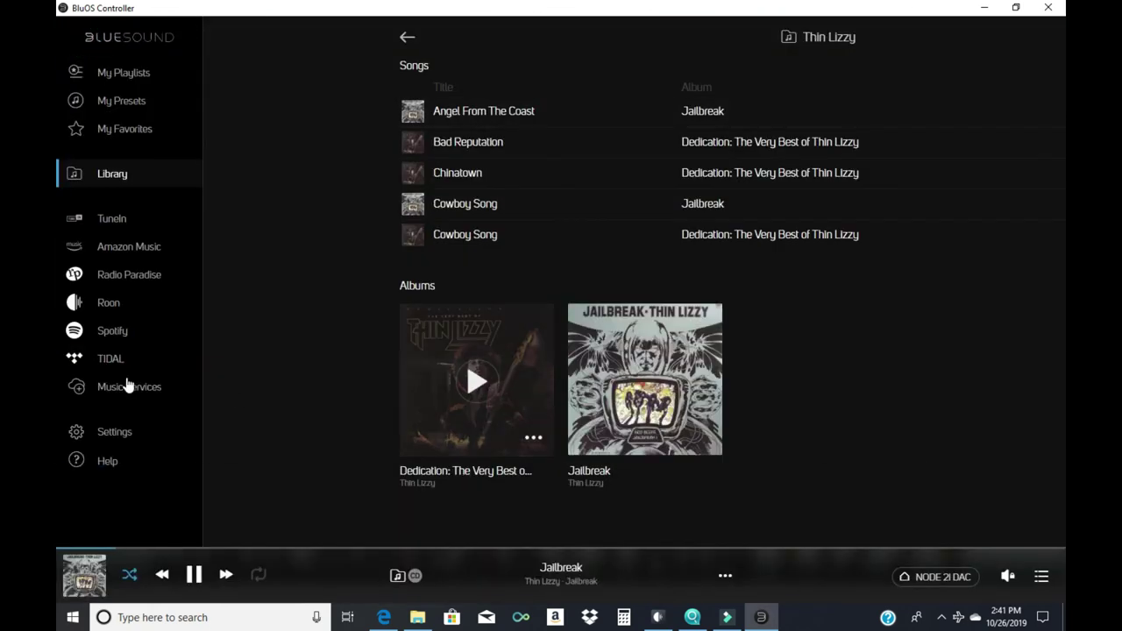
click(107, 307)
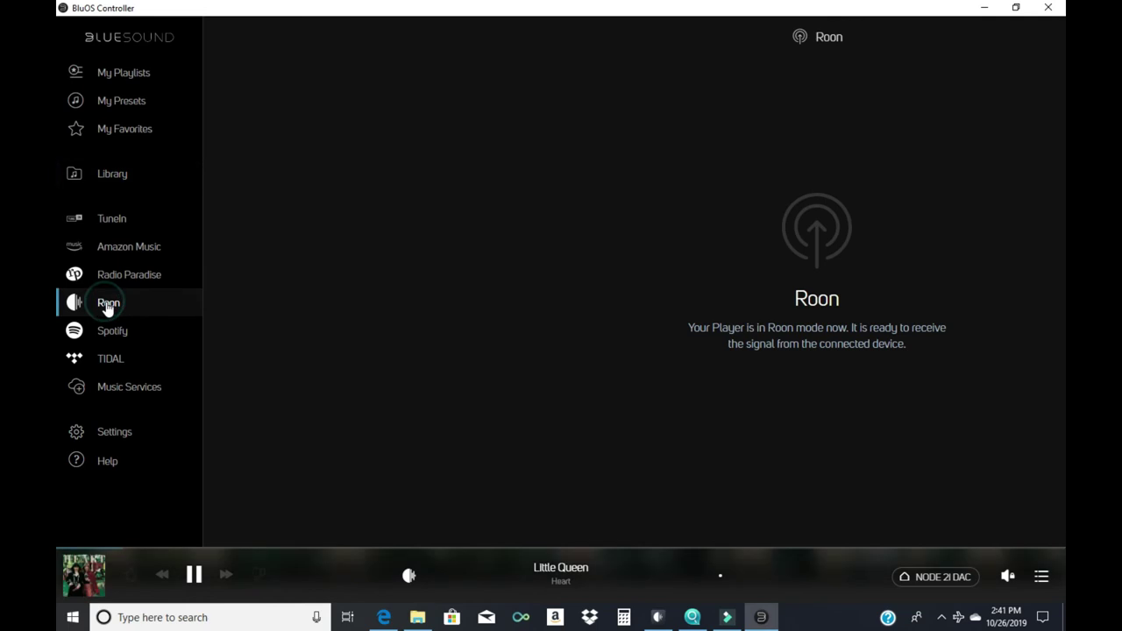
click(76, 576)
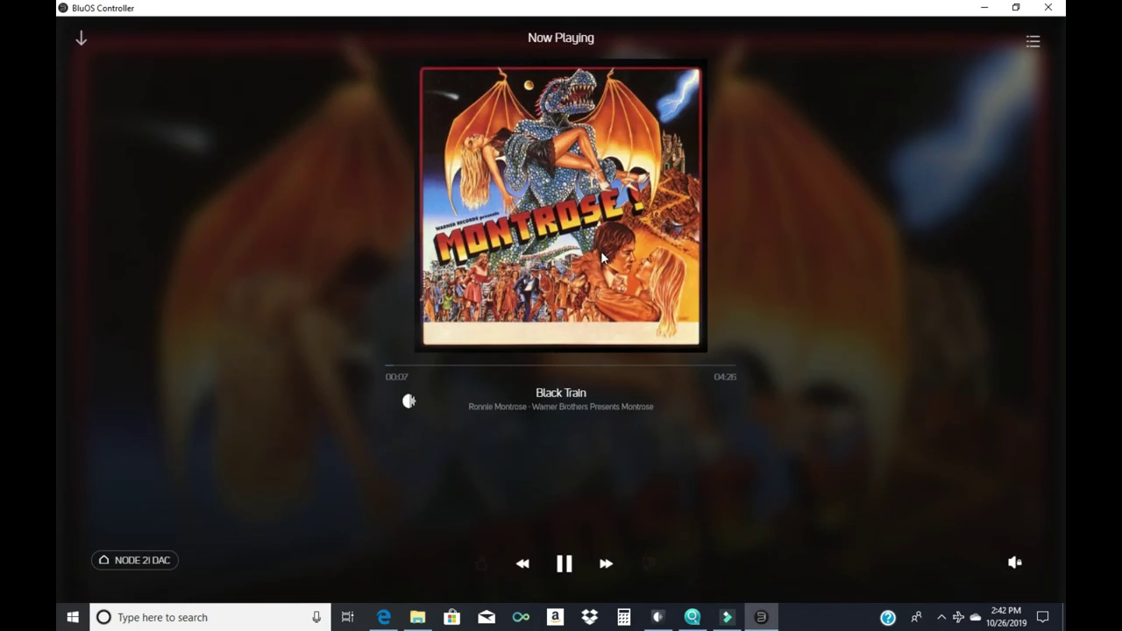
click(601, 256)
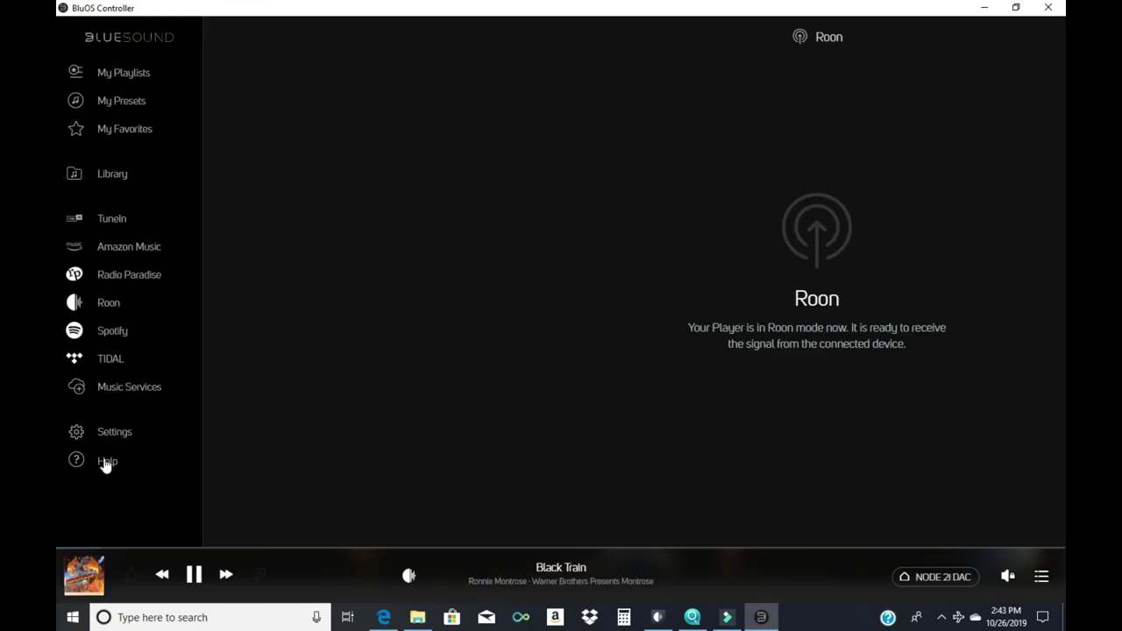
Play When The Whip Comes Down from Amazon Music's Tracks Just For You, then show Now Playing
click(105, 360)
click(646, 438)
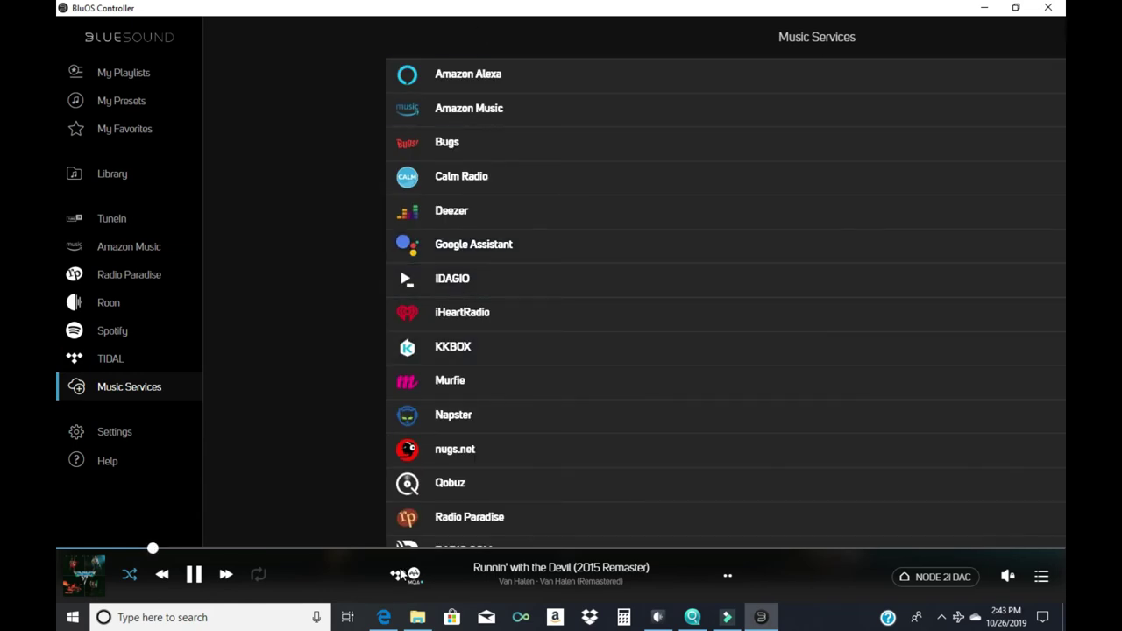
click(476, 110)
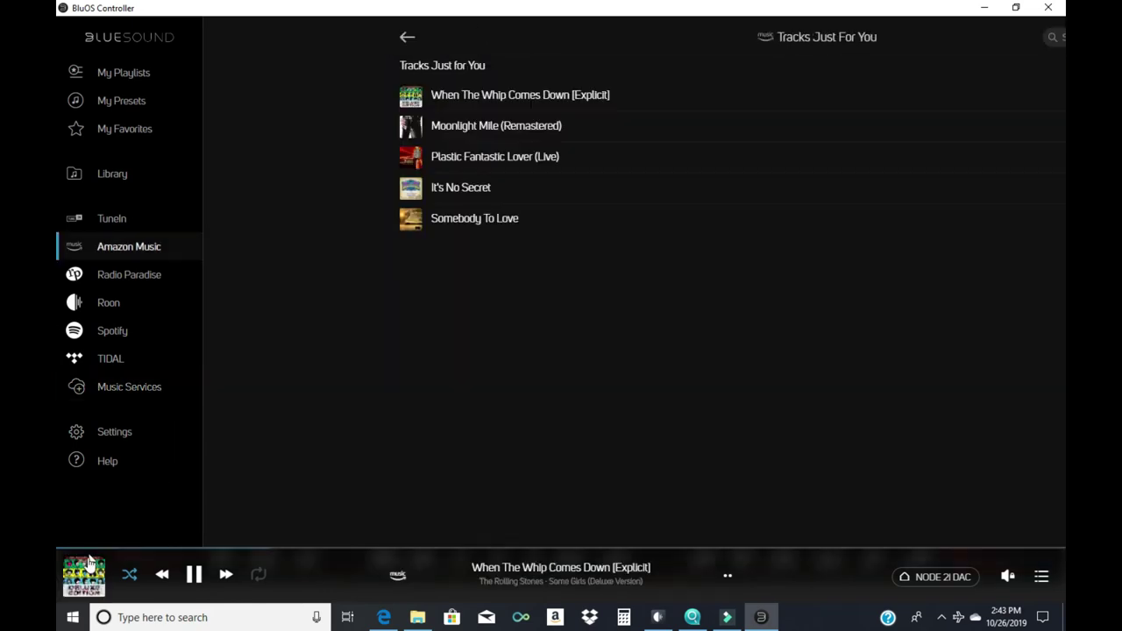
click(86, 575)
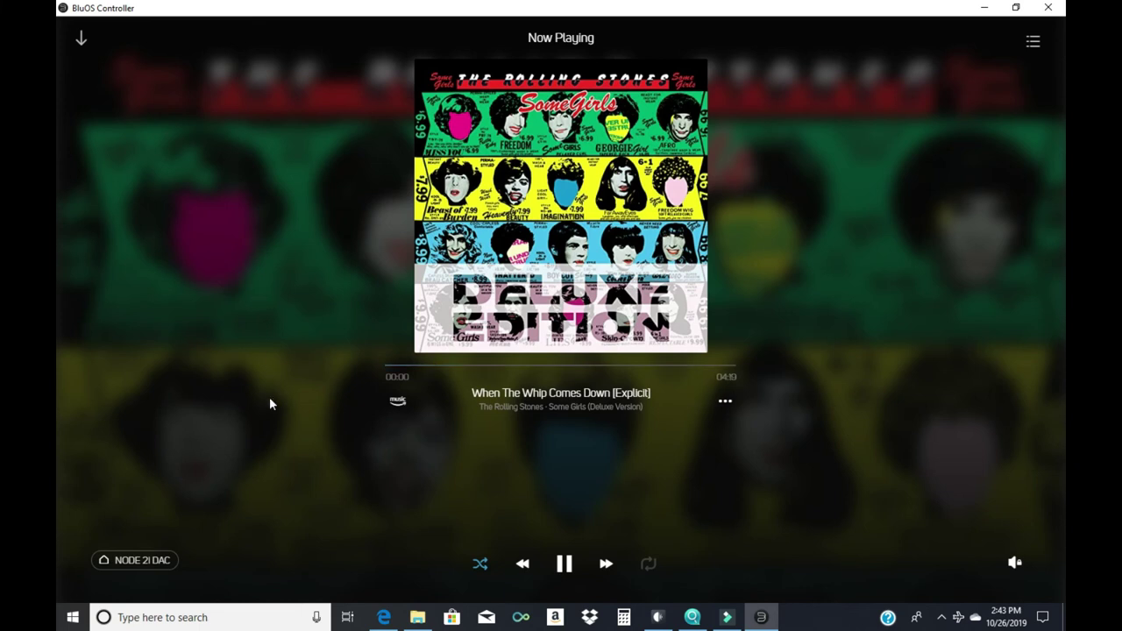